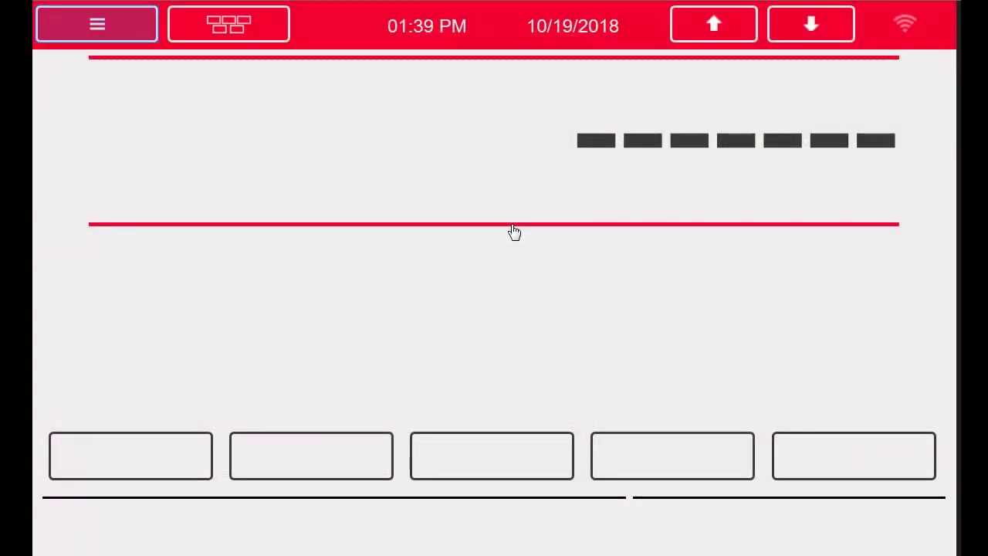
Open the communications configuration and set the input type of Serial Port 1 to iQube2.
click(135, 40)
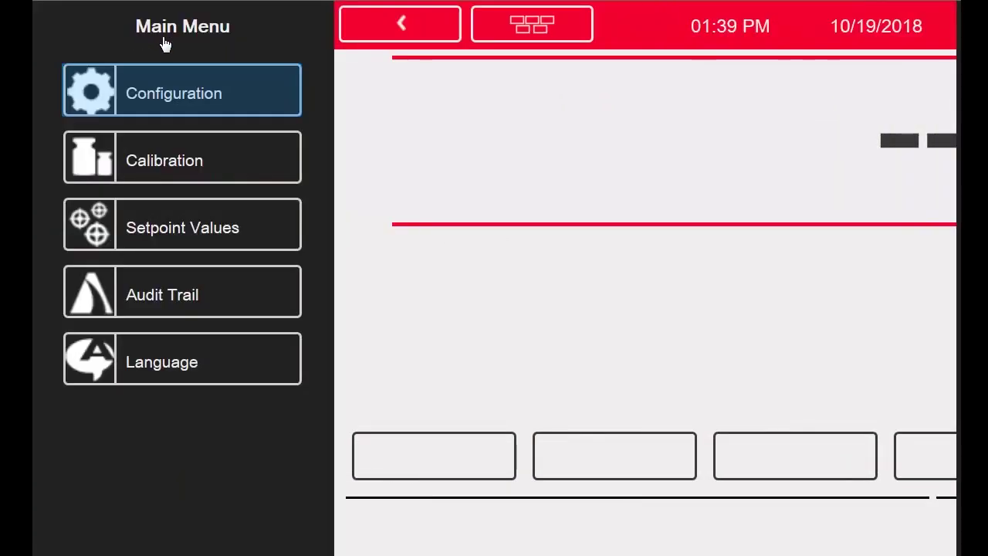
click(200, 100)
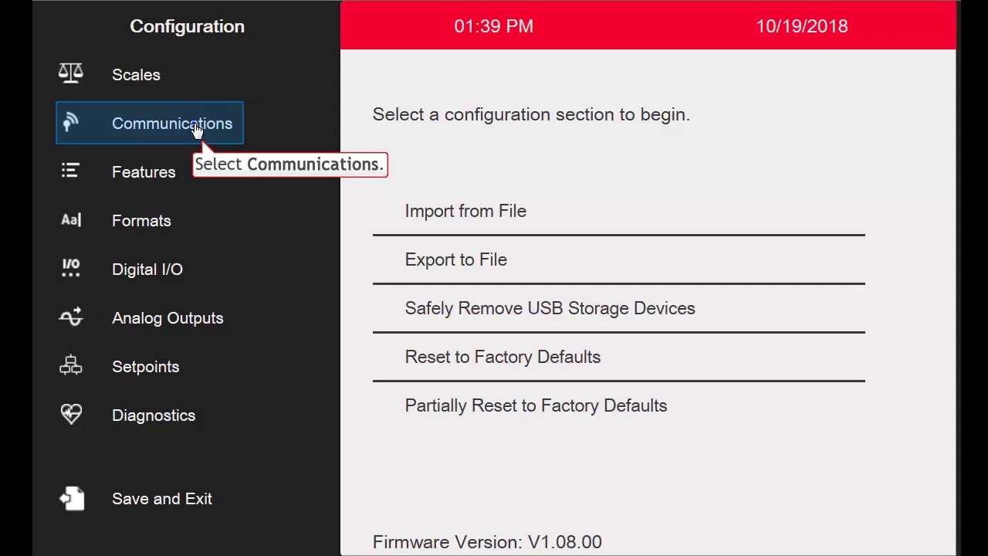
click(196, 128)
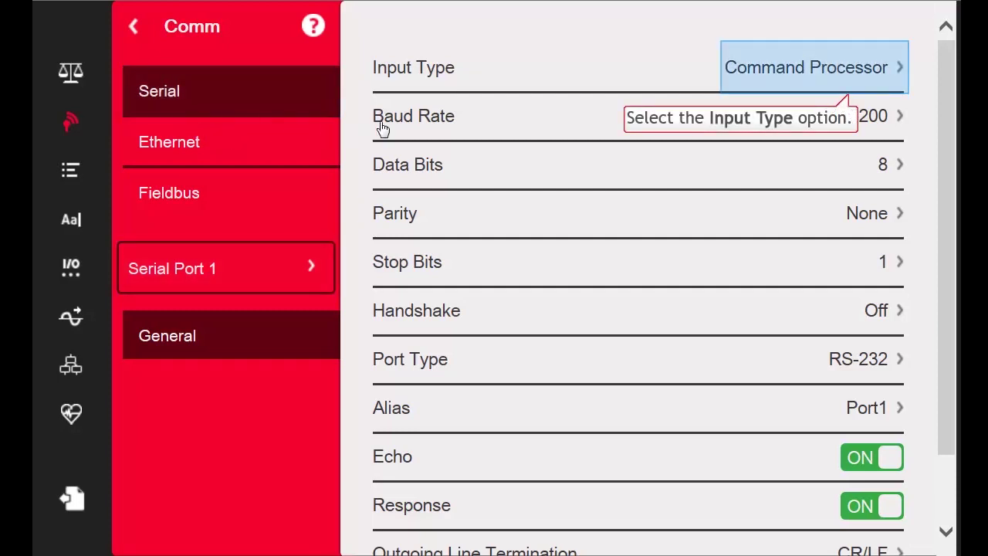
click(832, 72)
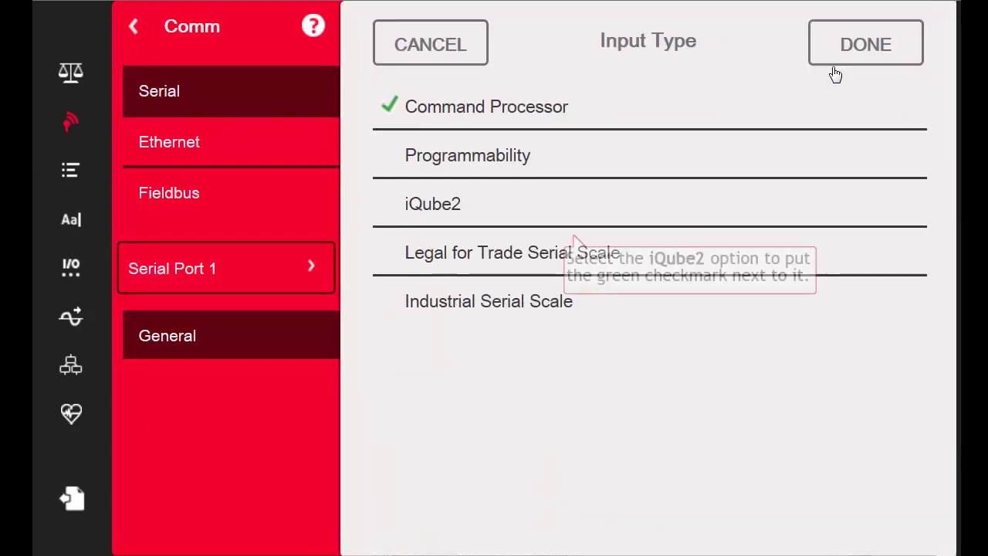
click(570, 217)
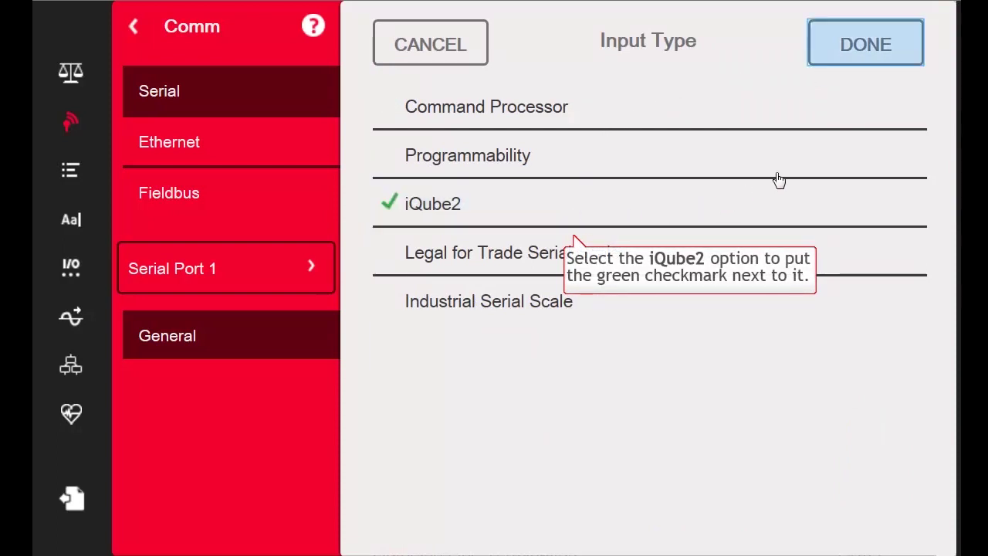
click(853, 60)
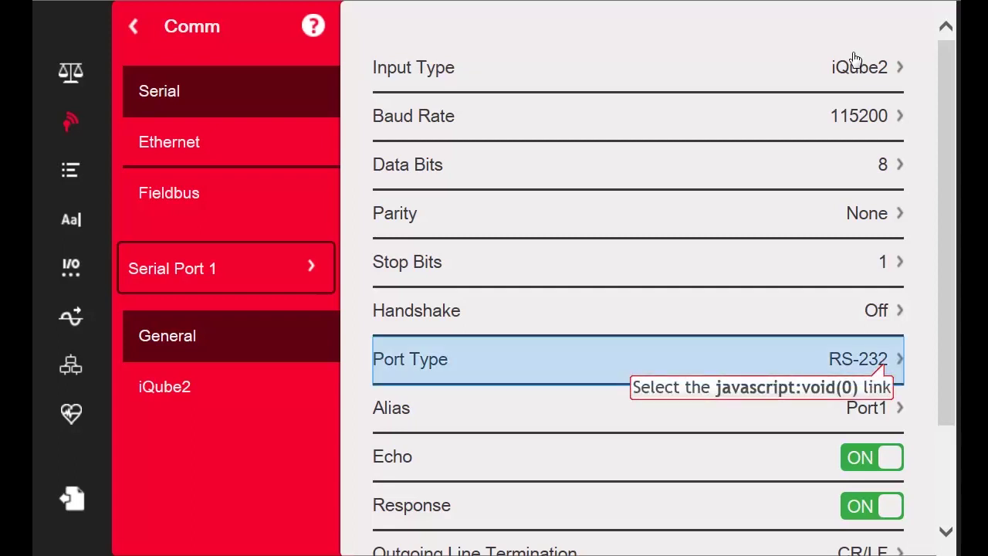
Set the port type of Serial Port 1 to RS-422.
click(886, 371)
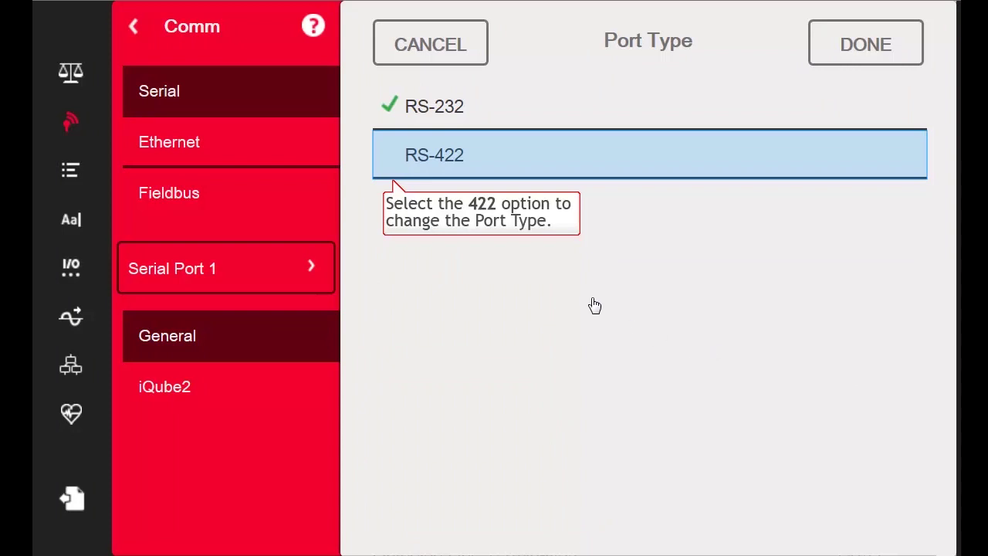
click(524, 159)
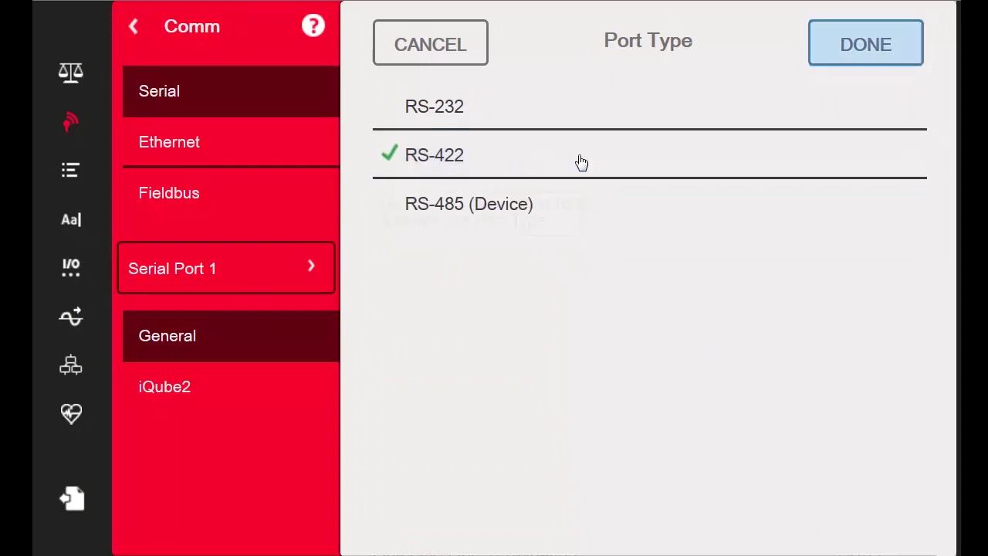
click(878, 57)
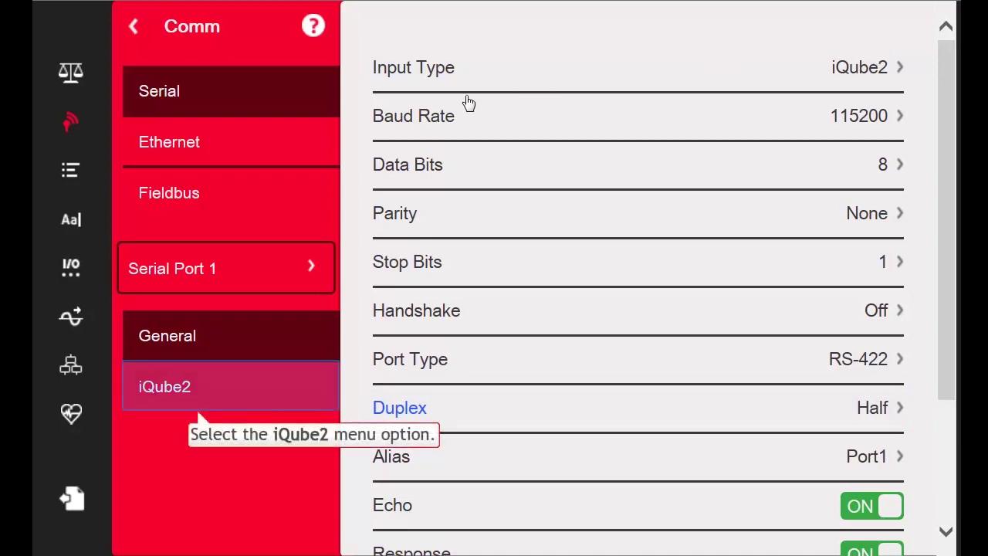
Enter iQube2 setup mode to test the iQube2 connection and retrieve the current configuration from the device.
click(204, 394)
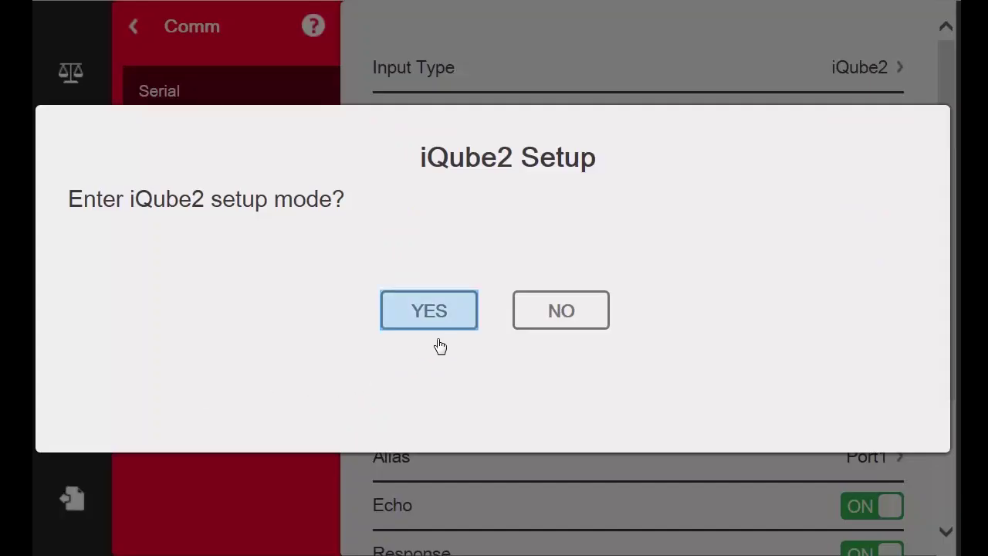
click(452, 315)
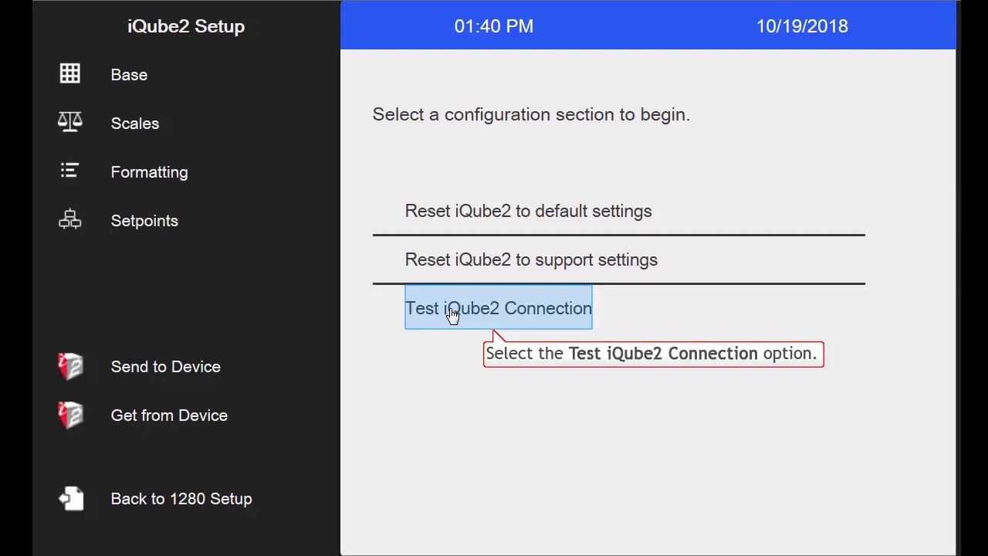
click(452, 314)
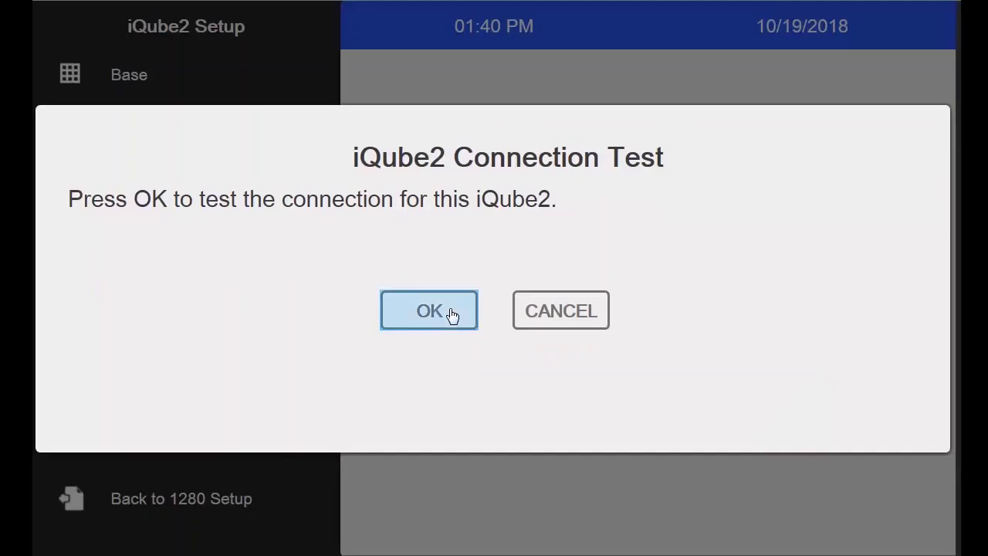
click(452, 313)
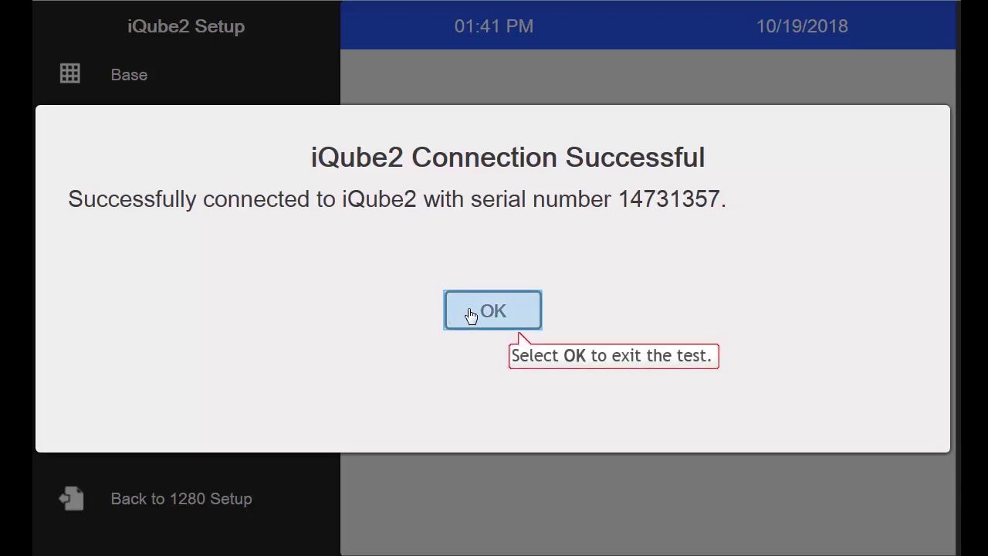
click(496, 316)
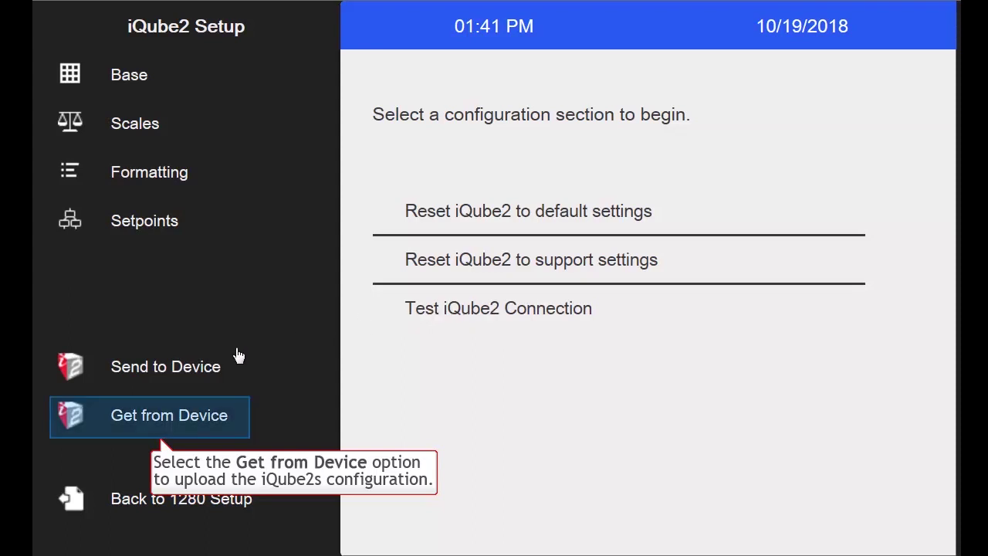
click(191, 423)
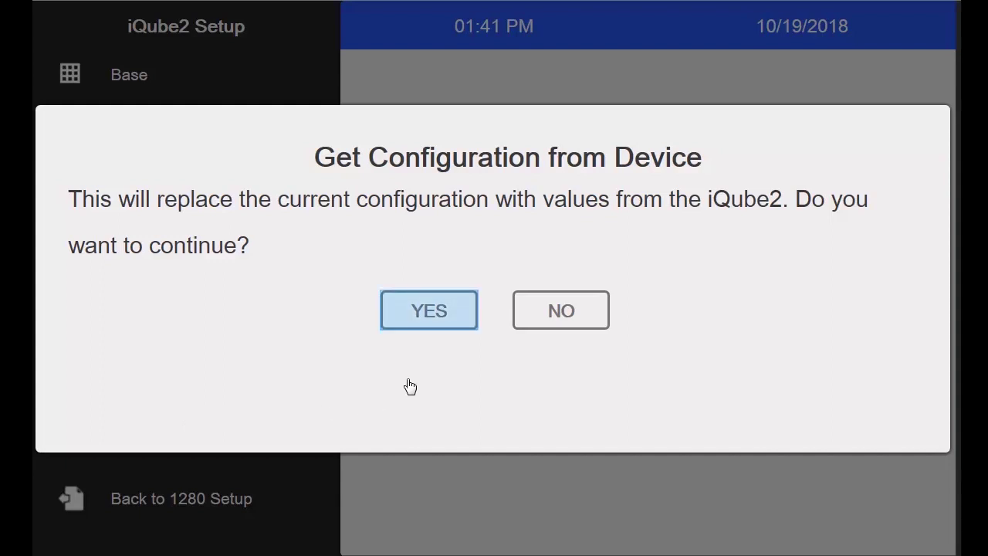
click(454, 318)
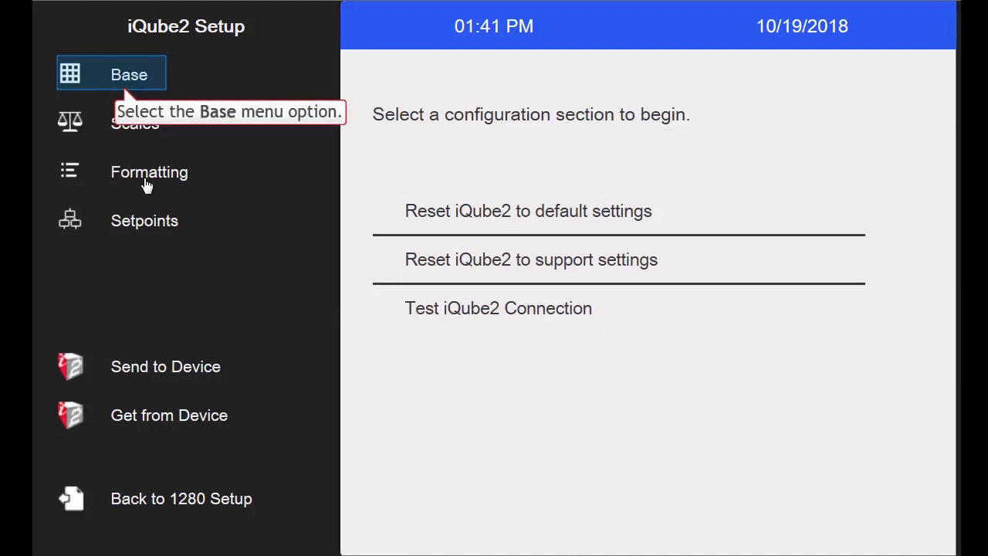
Set the warmup delay in the iQube2's general base settings to 0 minutes.
click(126, 81)
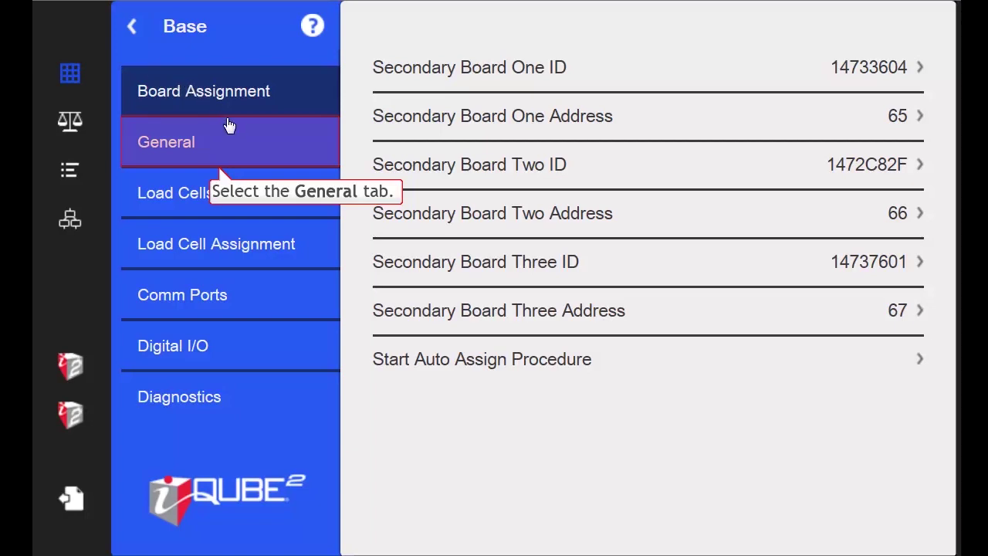
click(231, 150)
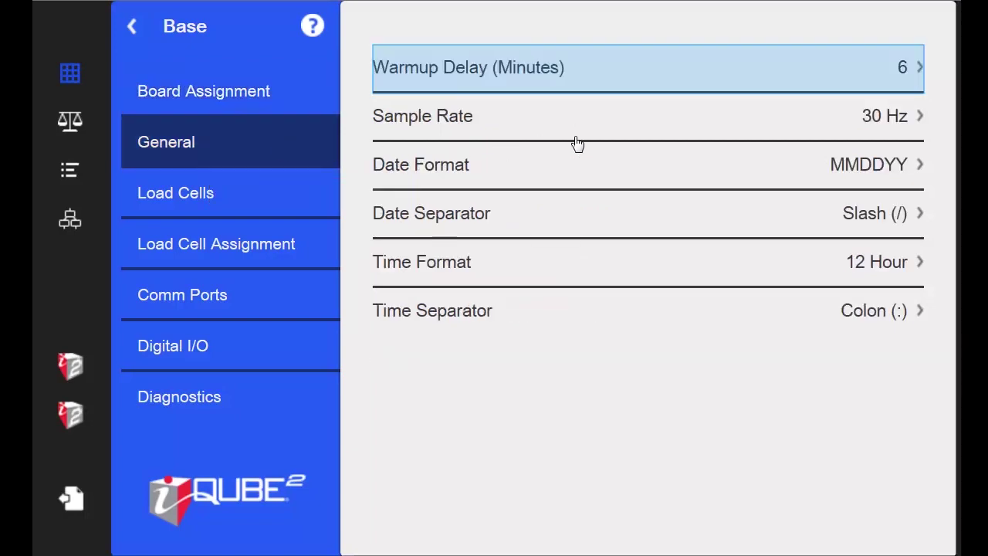
click(913, 72)
click(741, 124)
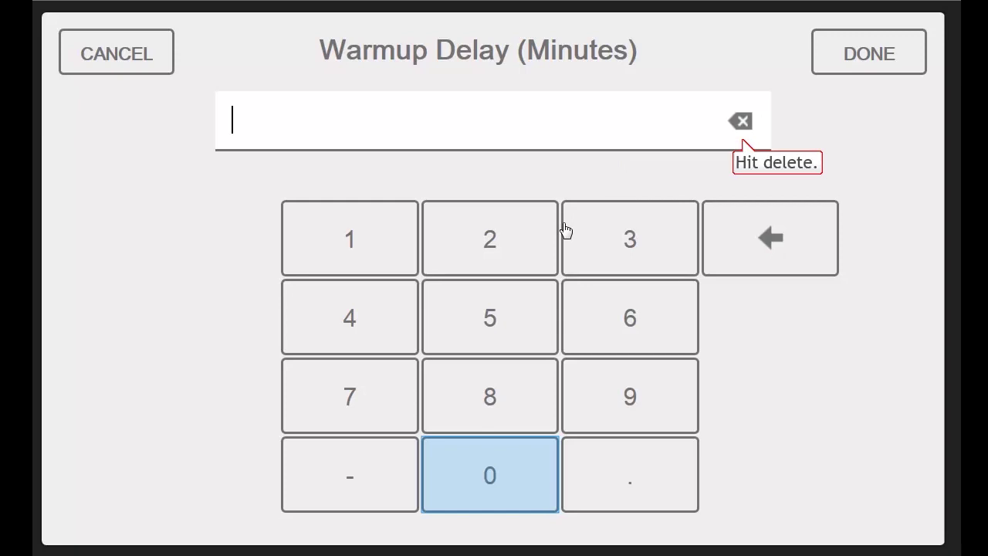
click(519, 481)
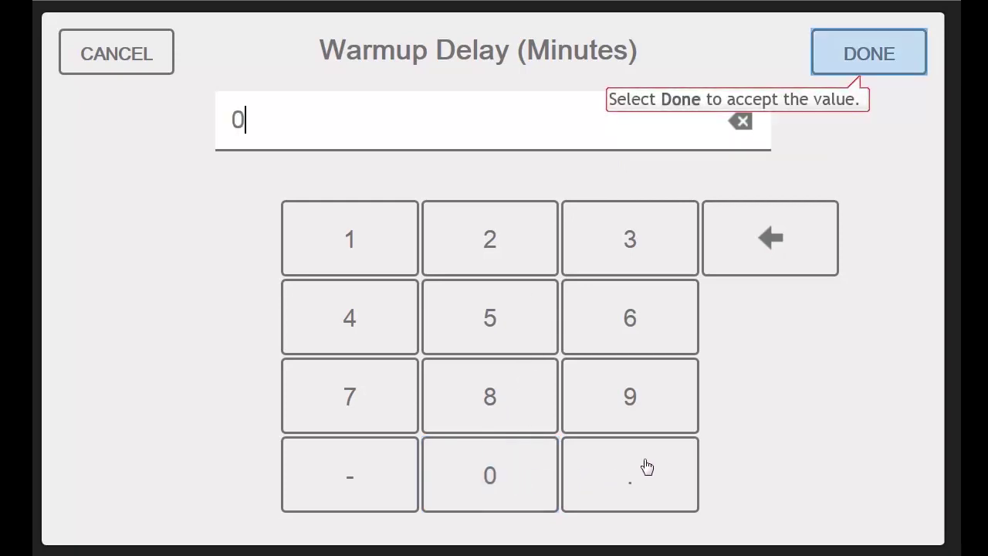
click(898, 51)
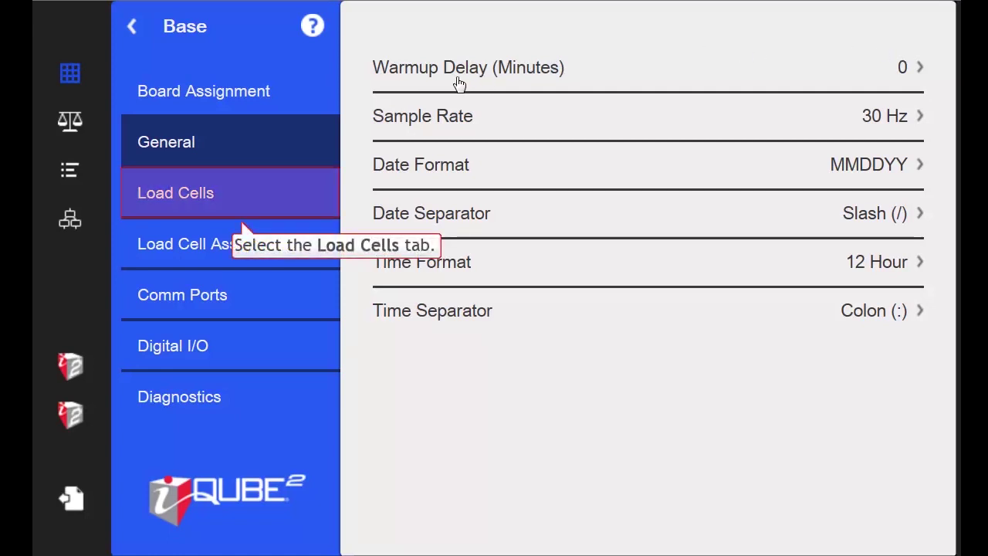
Check the load cell settings and assign load cells 5 through 12 to Scale #1.
click(284, 199)
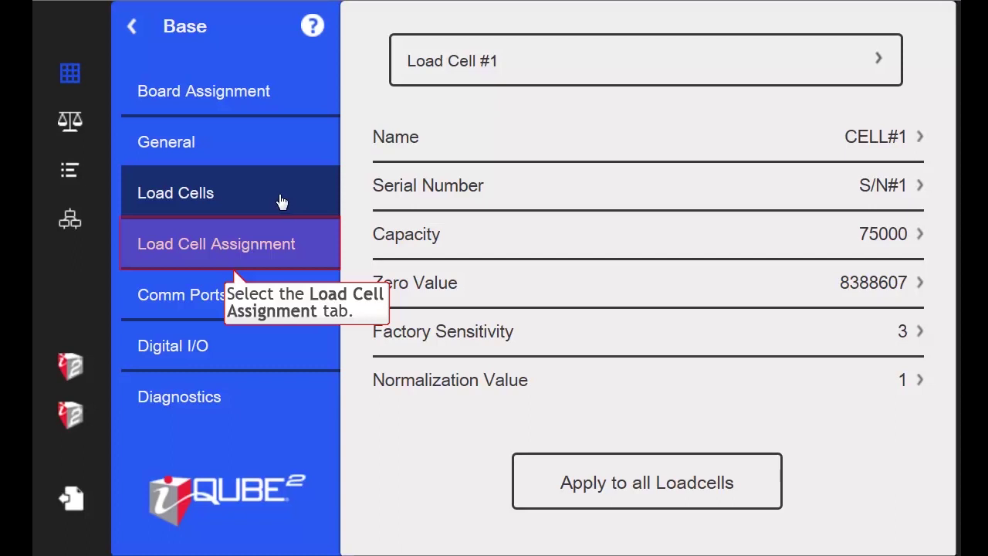
click(274, 246)
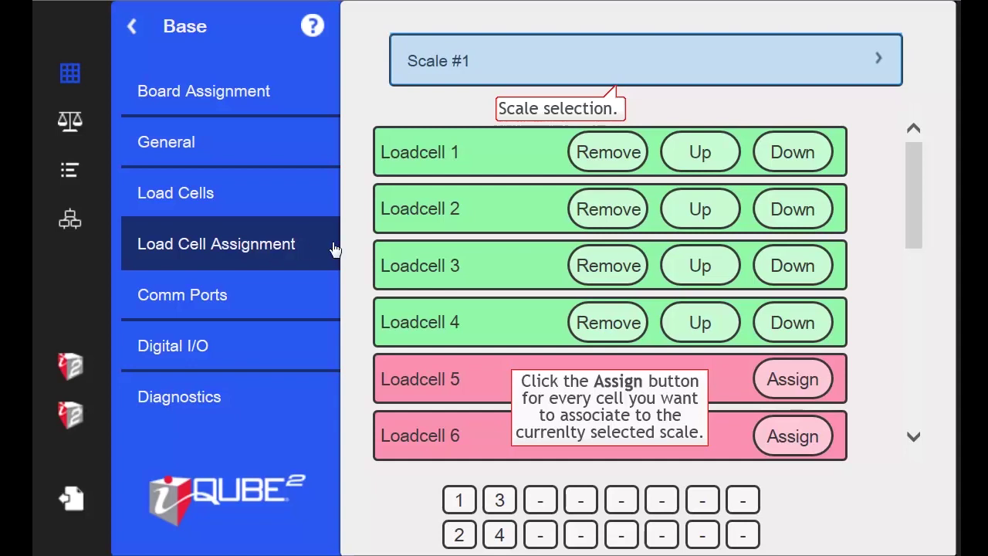
click(799, 382)
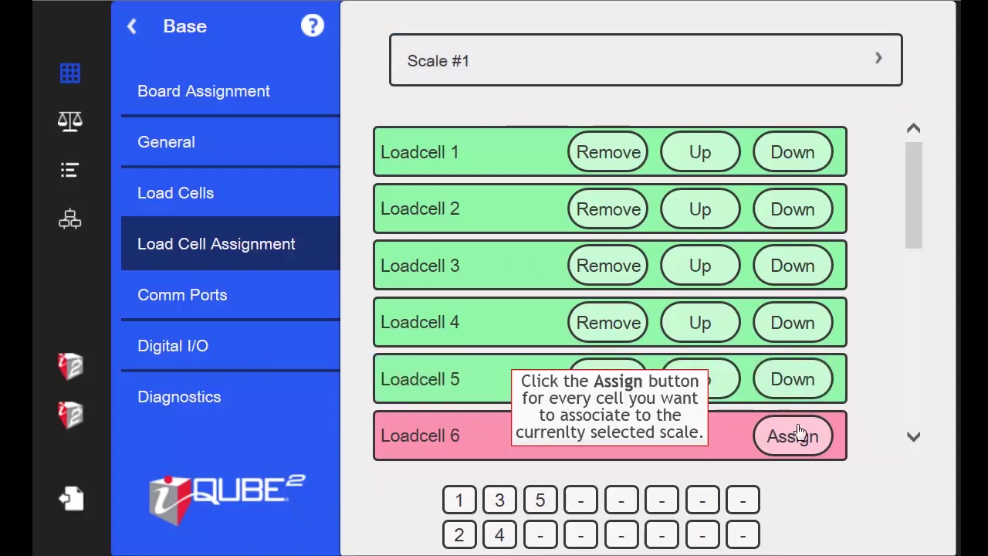
click(801, 437)
scroll(790, 381, down, 2)
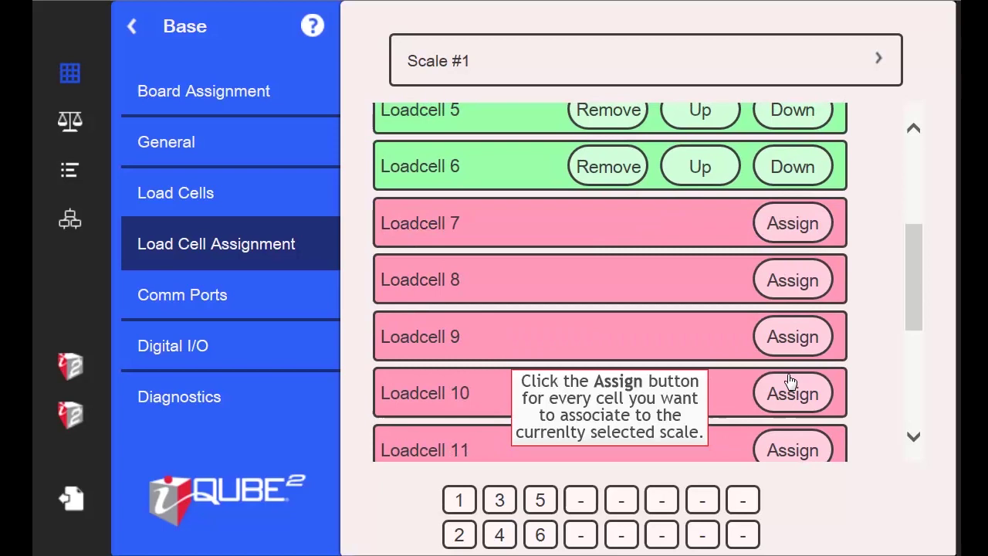
click(787, 224)
click(789, 224)
click(787, 224)
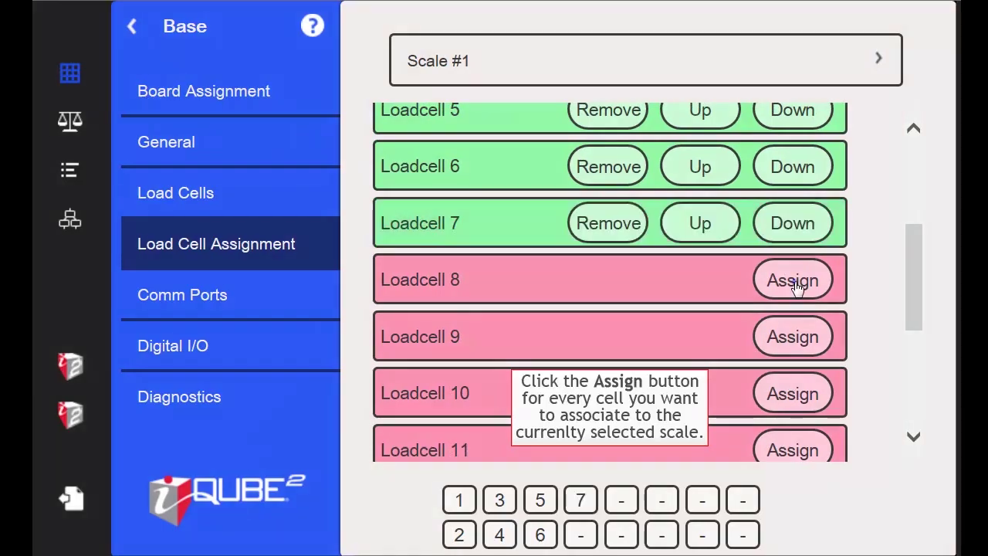
click(792, 281)
click(802, 338)
click(798, 395)
click(798, 450)
scroll(801, 385, down, 3)
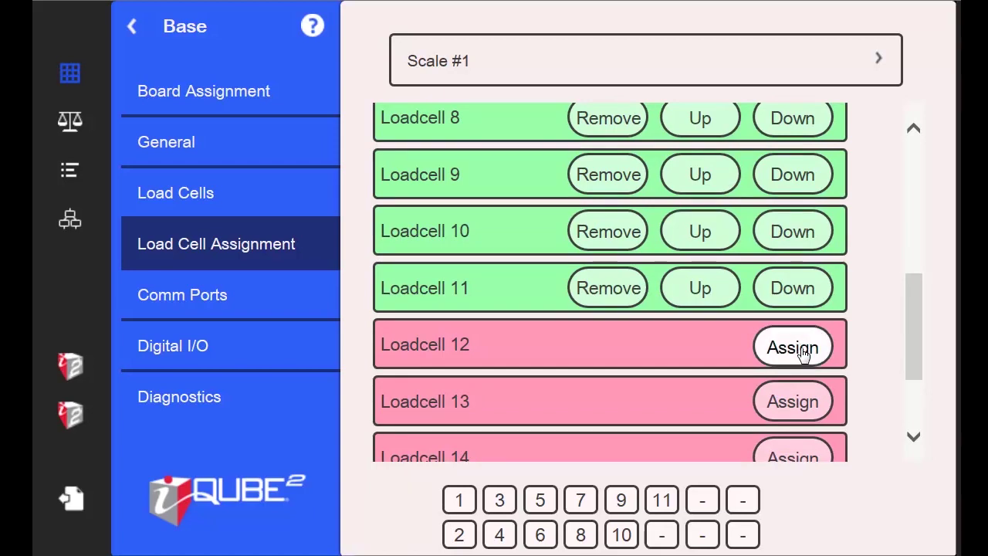
click(792, 345)
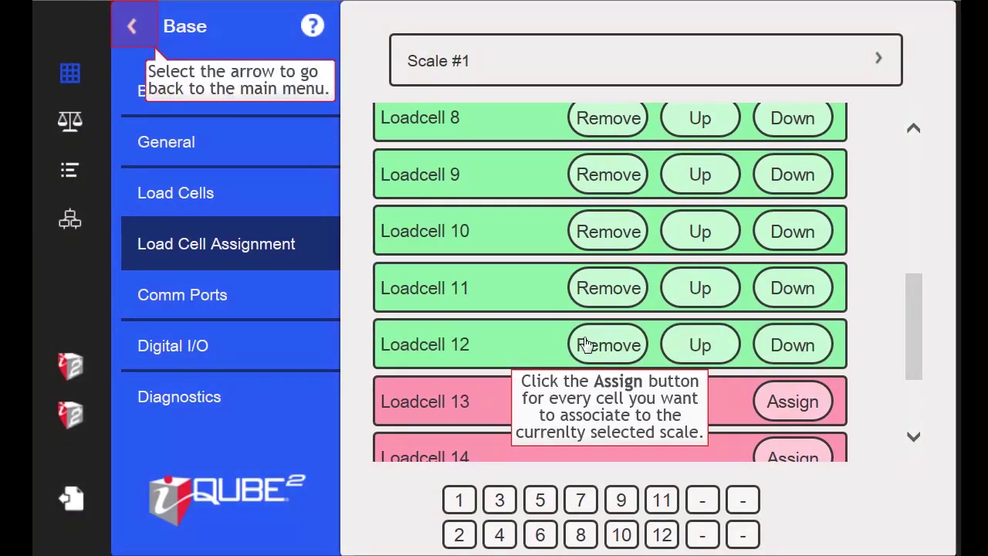
Review the general settings and primary formatting of Scale #1.
click(133, 31)
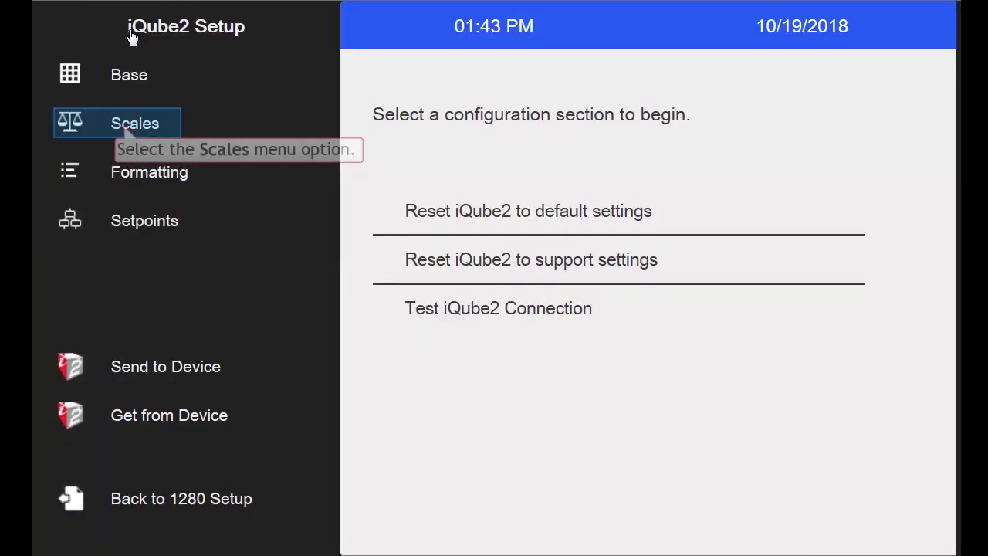
click(126, 133)
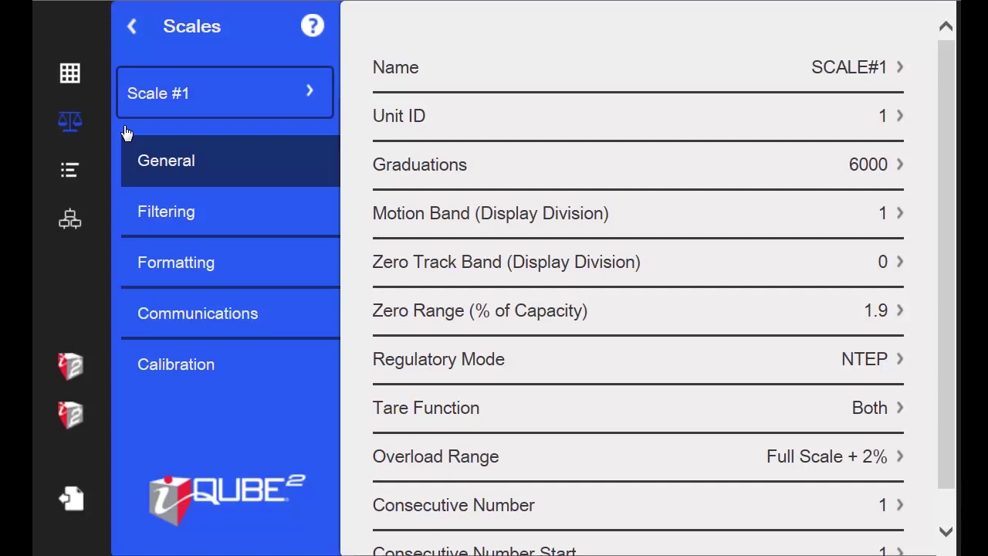
key(Down)
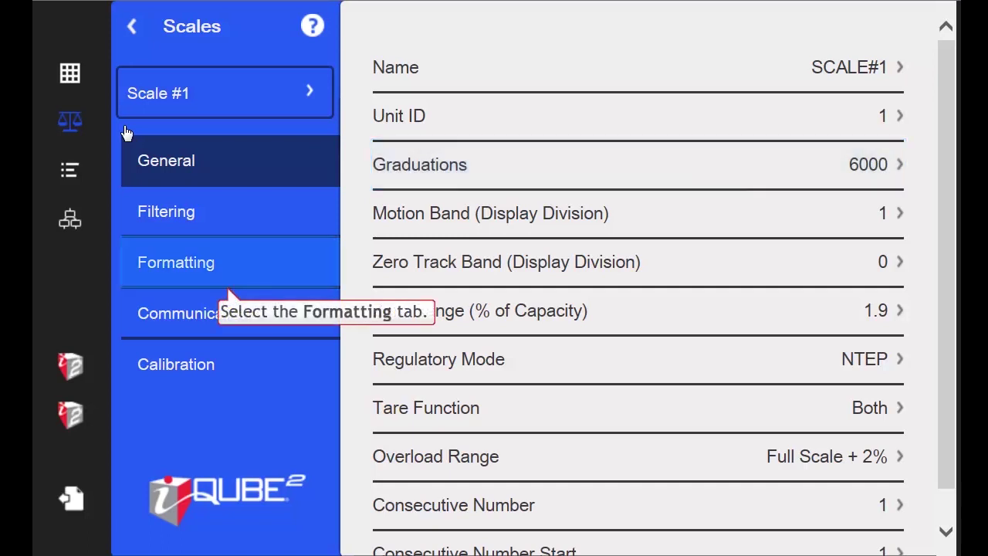
click(223, 272)
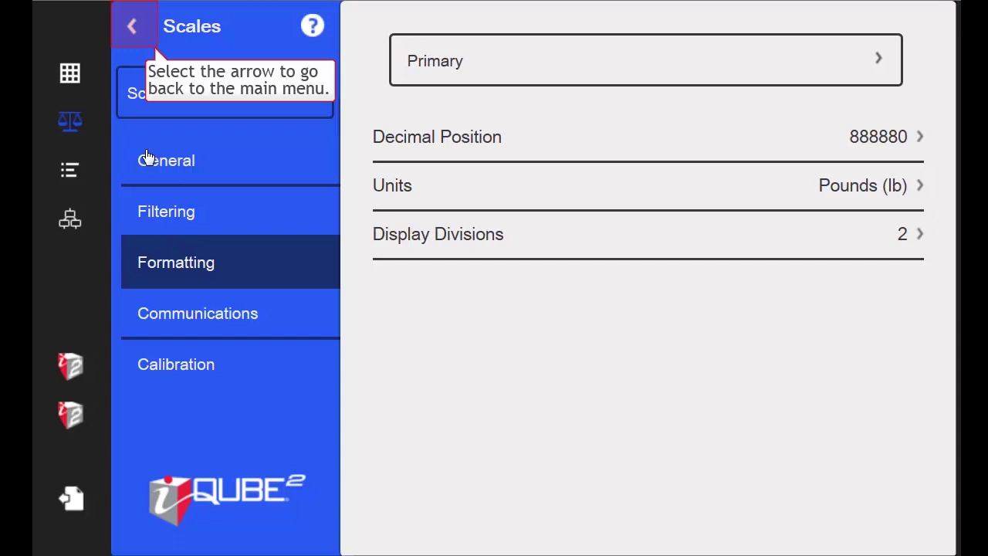
Send only the configuration, without the calibration, to the iQube2 device.
click(136, 31)
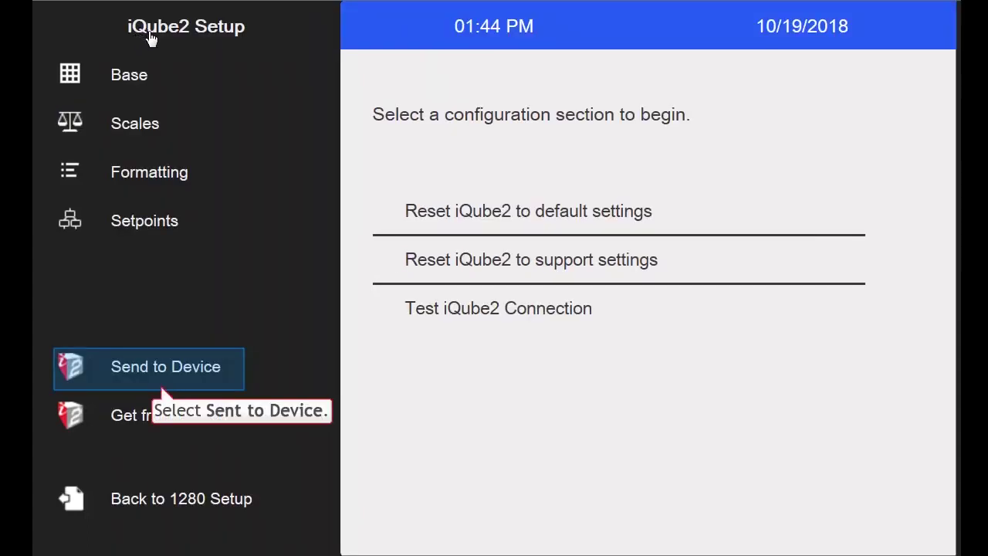
click(191, 378)
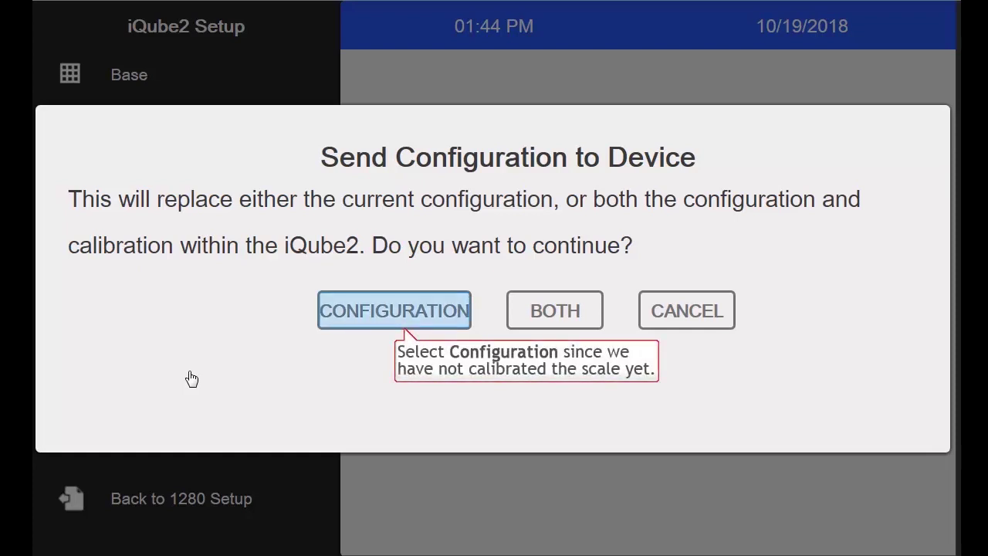
click(424, 318)
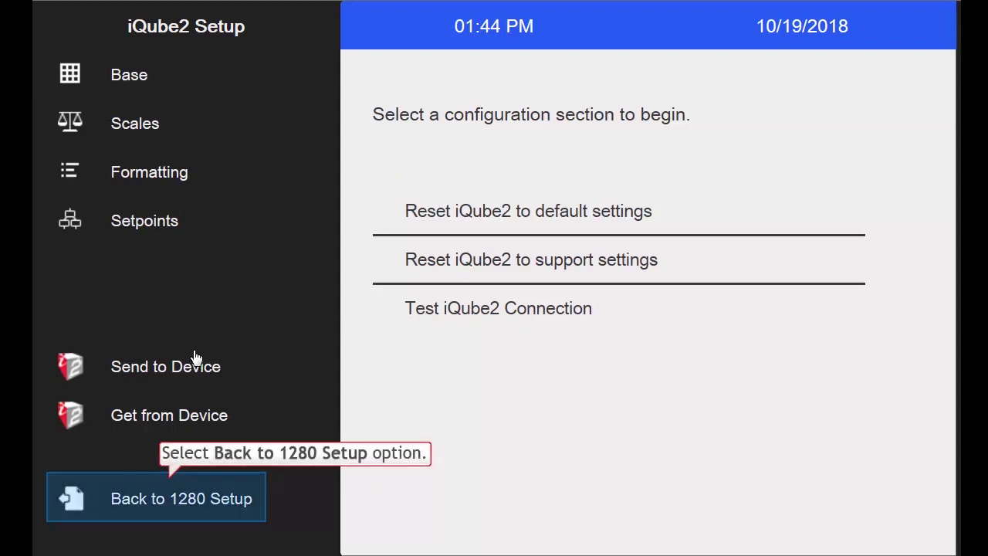
Return to the 1280 setup, define Scale 1 as an iQube2 Scale on connection PORT1:Scale 1, and save and exit the configuration.
click(99, 502)
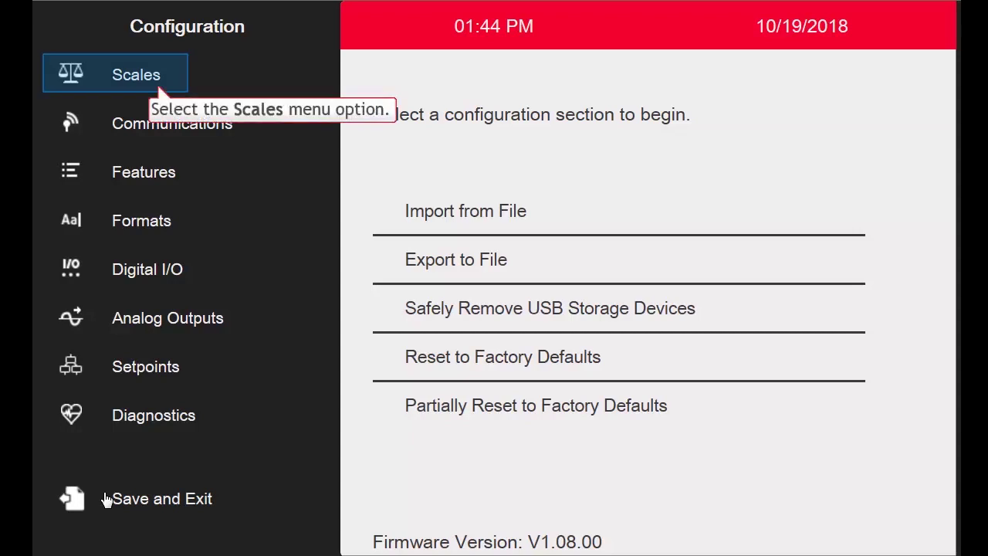
click(129, 83)
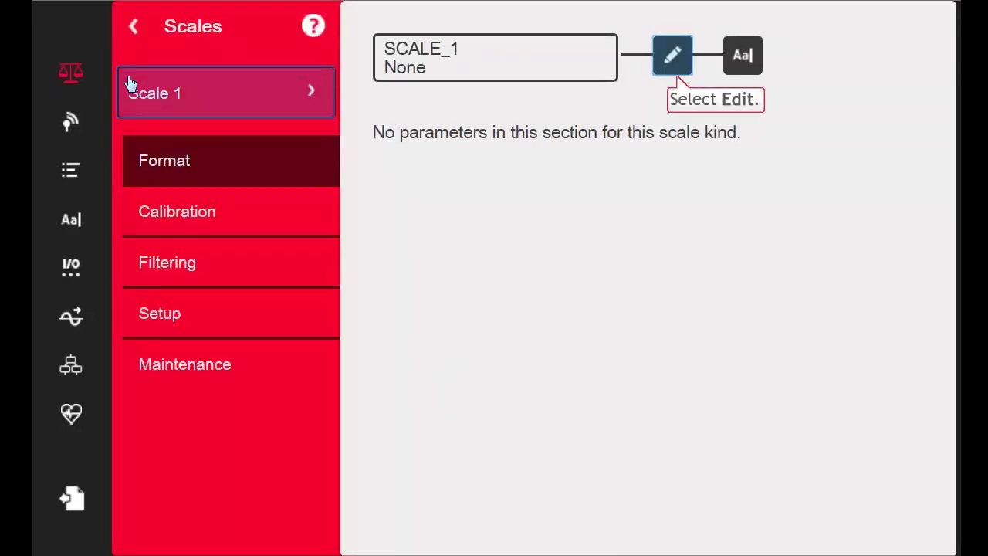
click(676, 61)
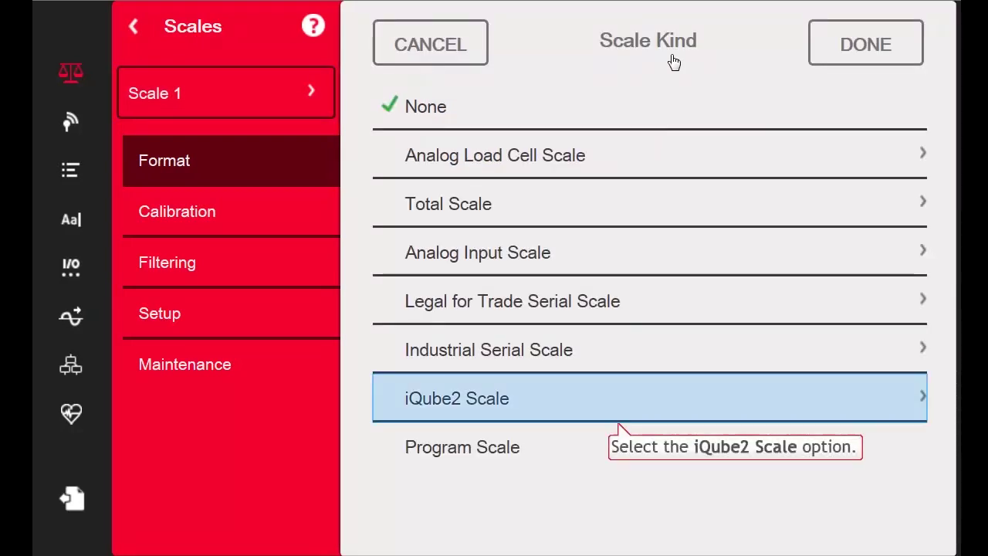
click(612, 403)
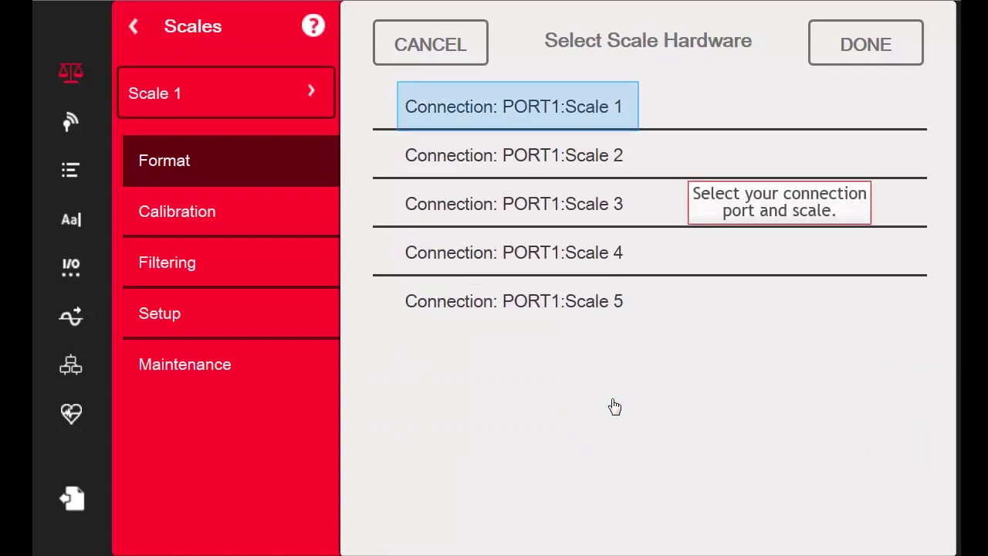
click(607, 109)
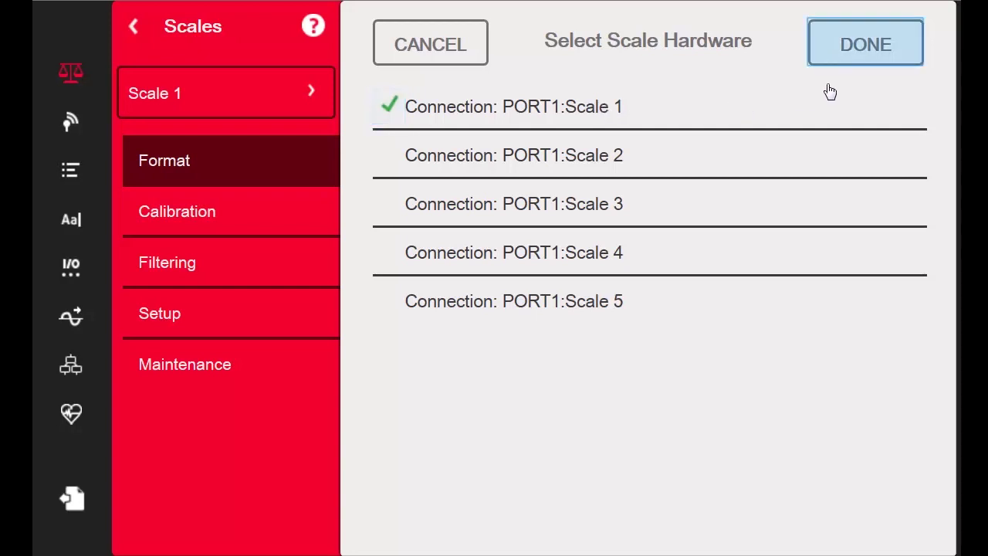
click(874, 58)
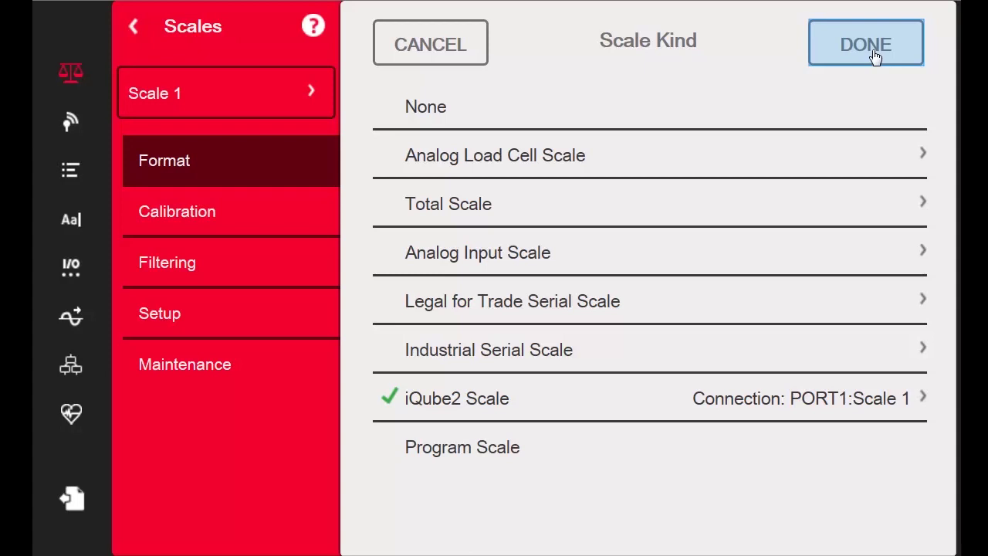
click(874, 58)
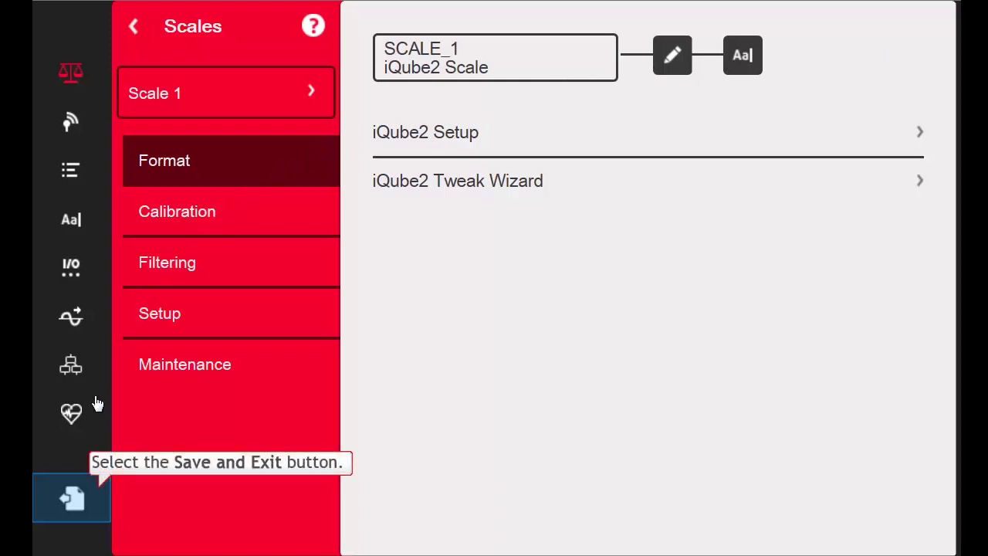
click(80, 512)
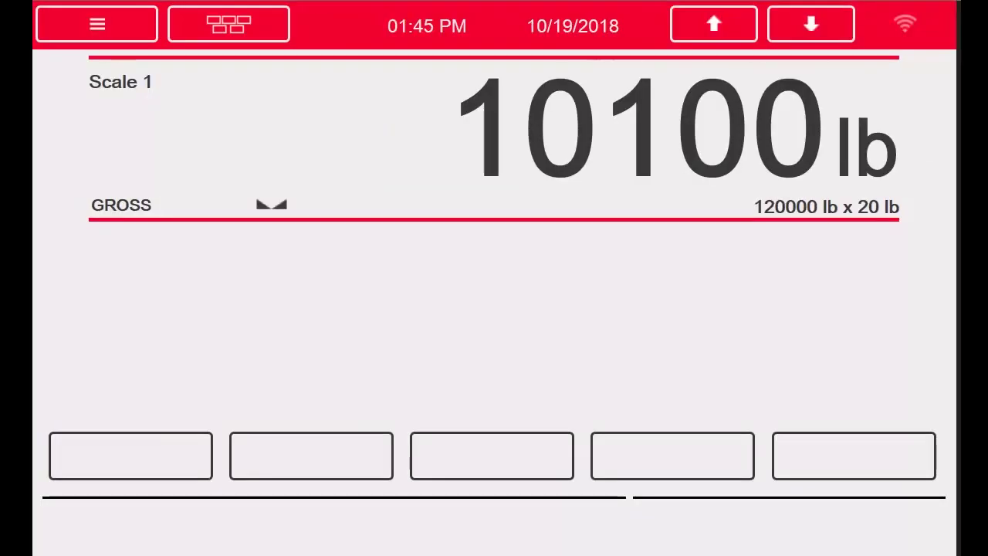